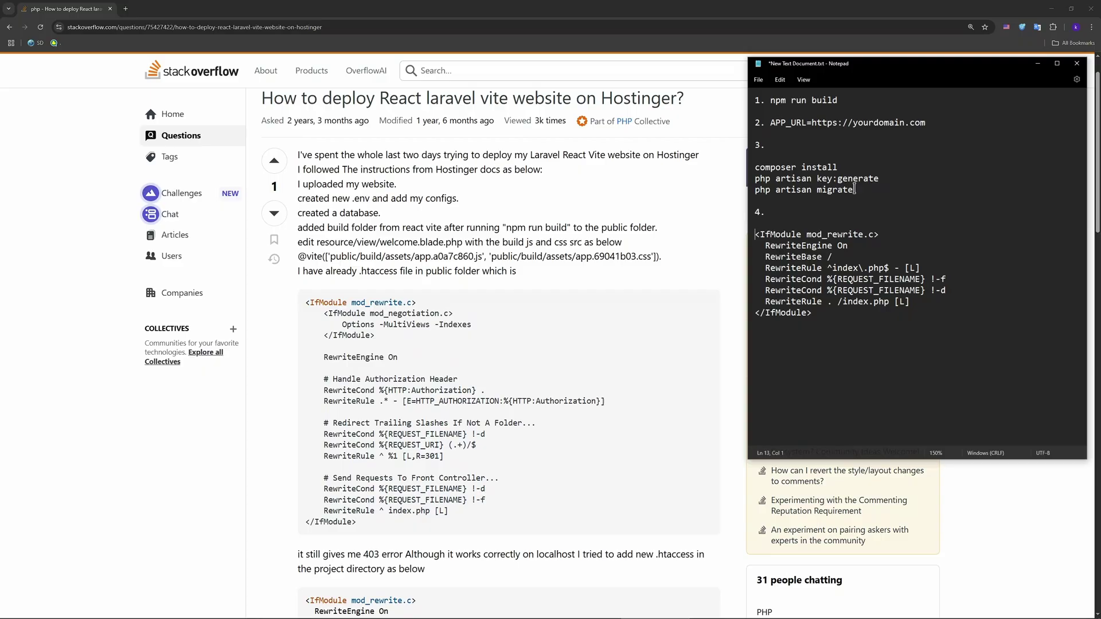
left_click_drag(772, 103, 839, 101)
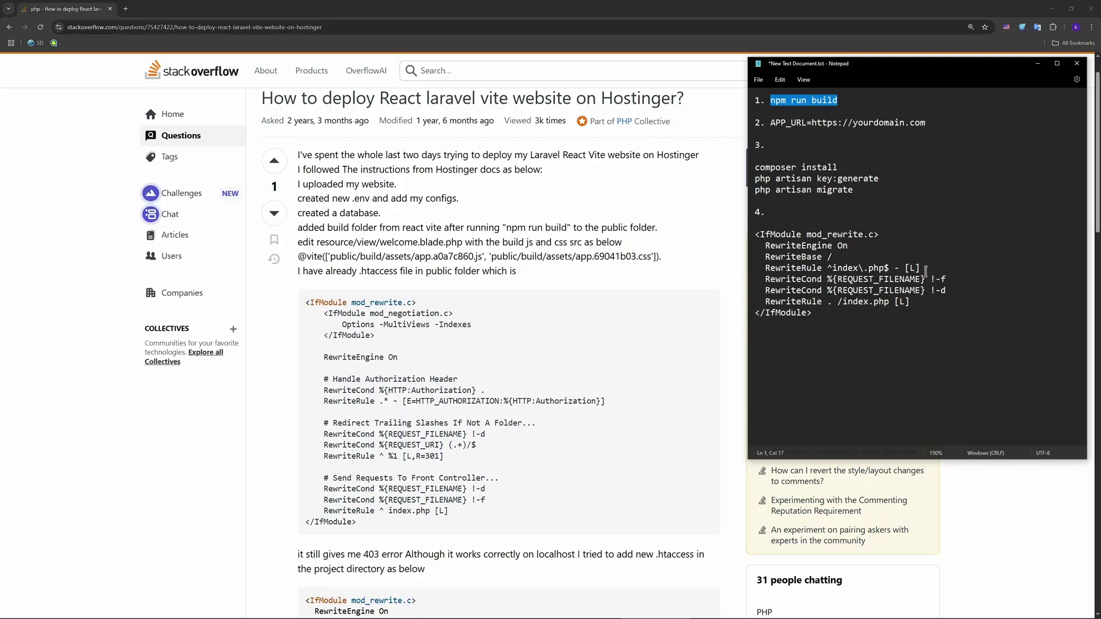
left_click_drag(930, 123, 770, 124)
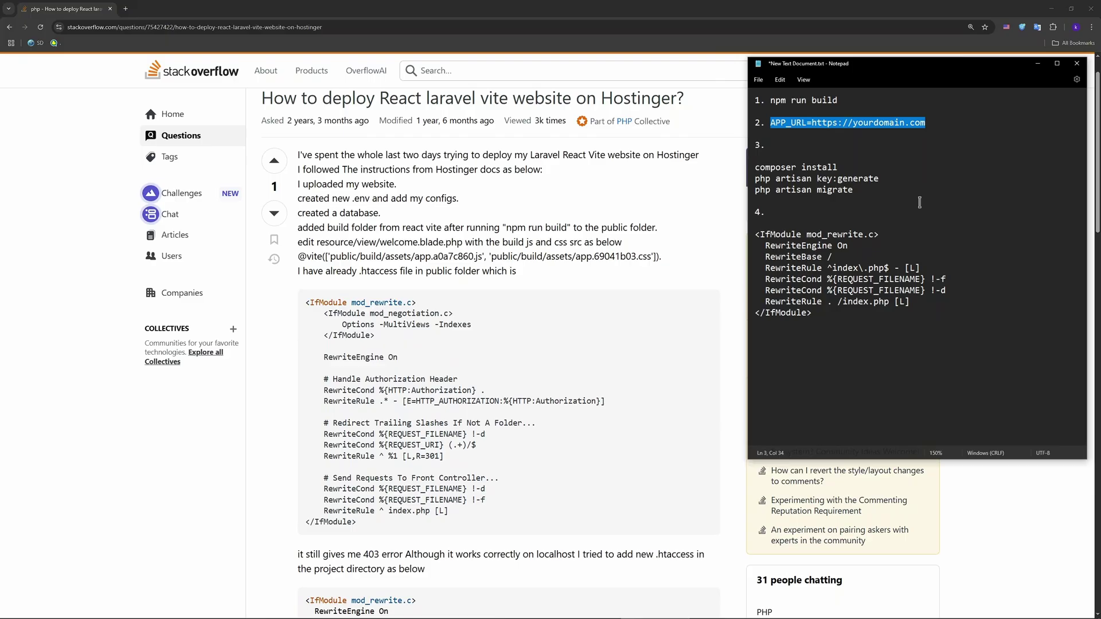
left_click(979, 278)
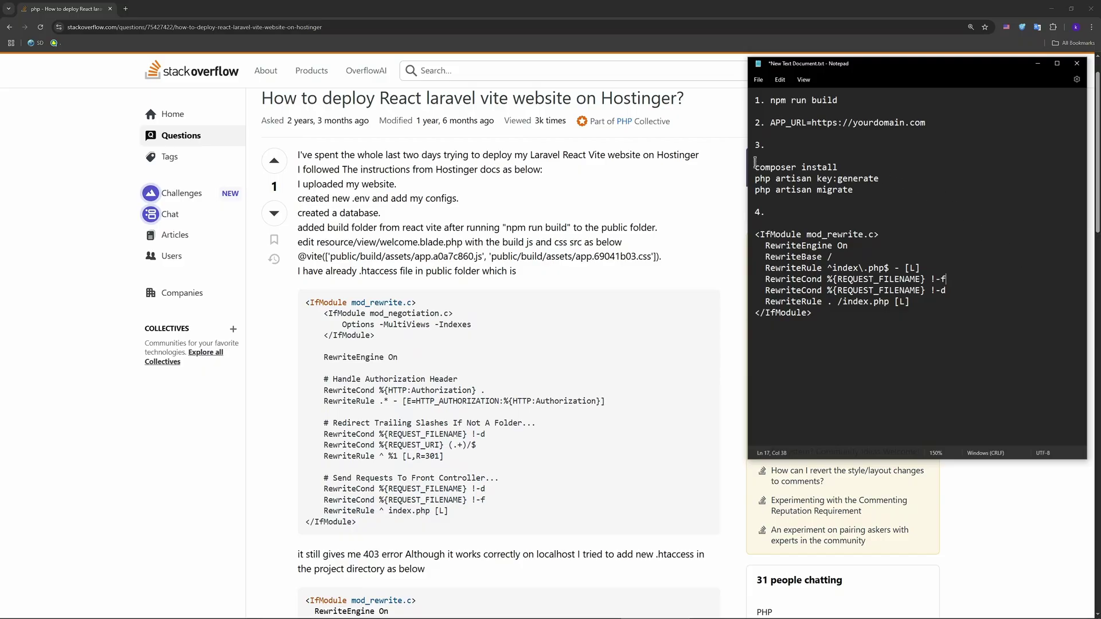
Step: Highlight the three step-3 composer install and php artisan command lines, then deselect
left_click_drag(756, 164, 863, 191)
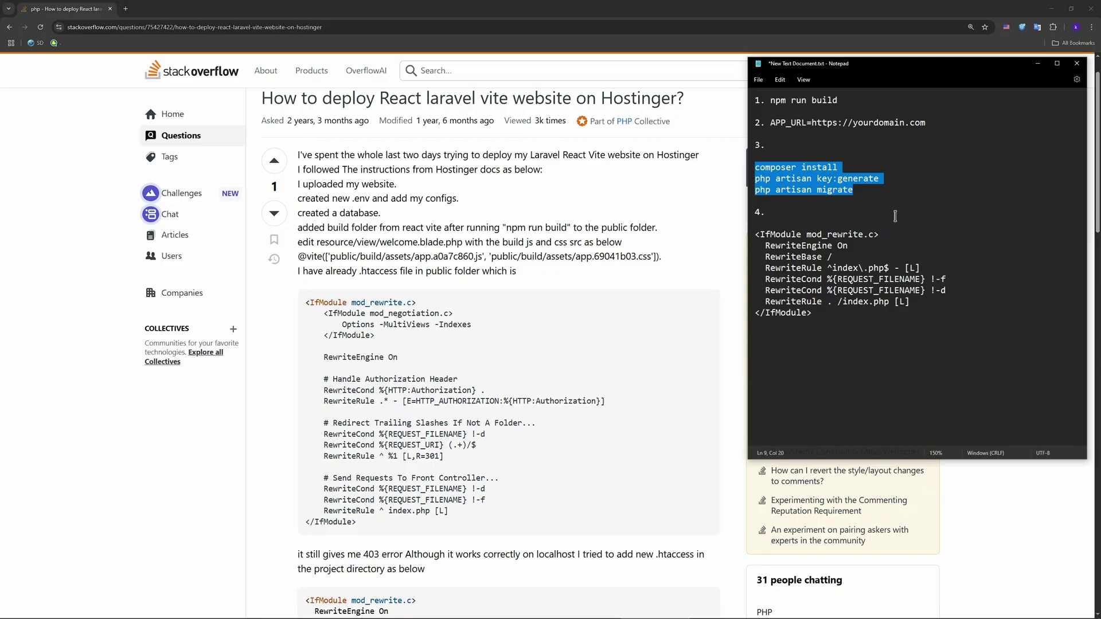
left_click(965, 269)
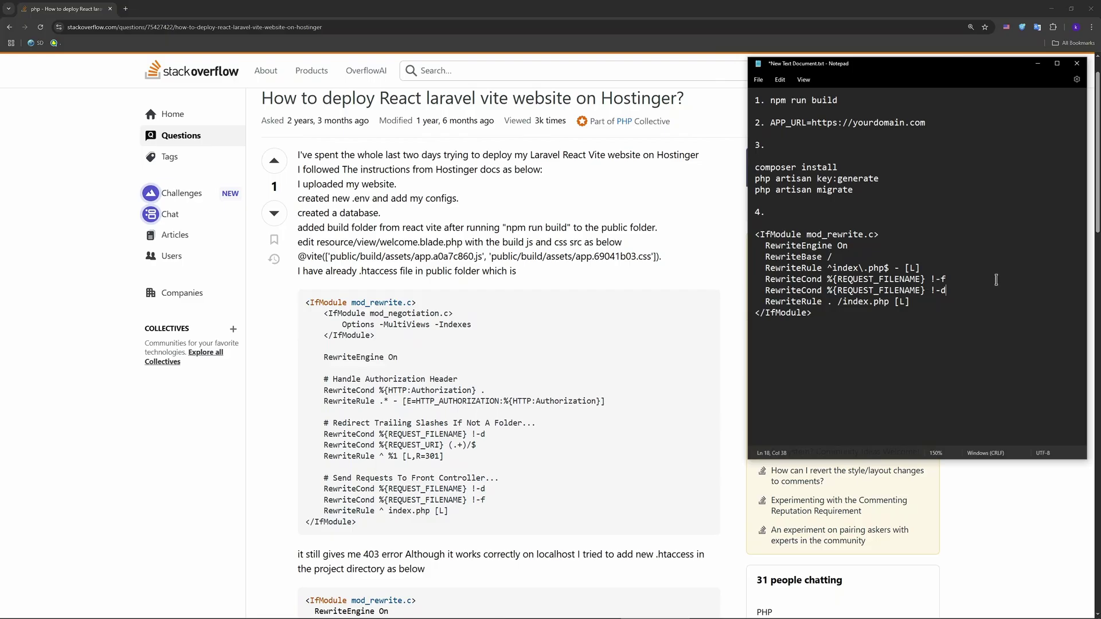
Step: Highlight step 4's block from <IfModule mod_rewrite.c> to </IfModule>, then deselect
mouse_move(756, 234)
left_mouse_down()
mouse_move(828, 285)
mouse_move(861, 323)
left_mouse_up()
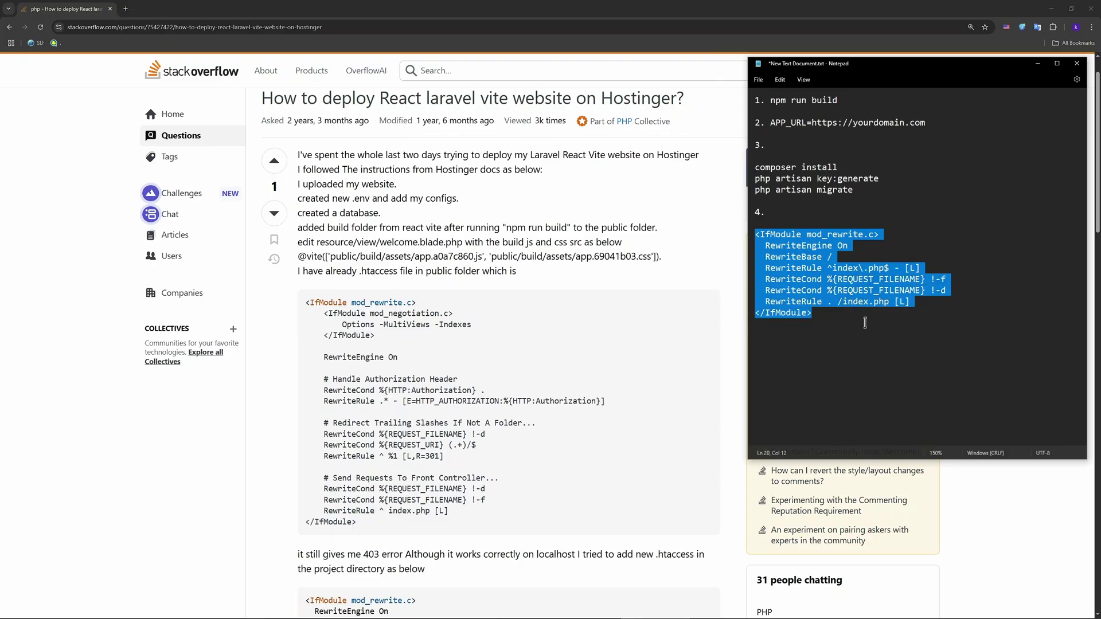
left_click(1026, 300)
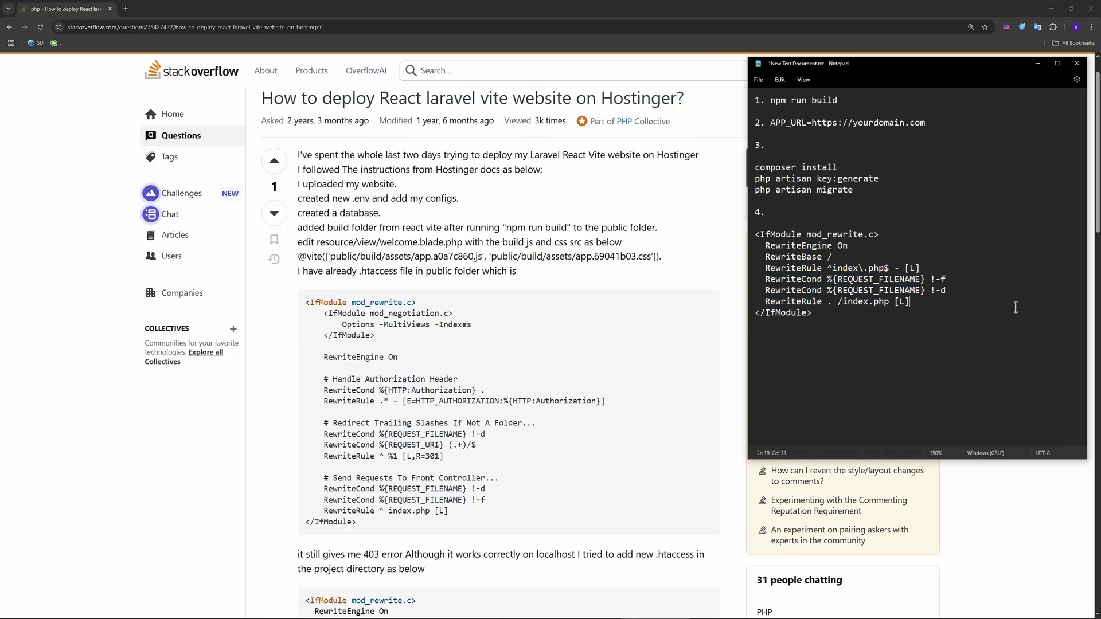